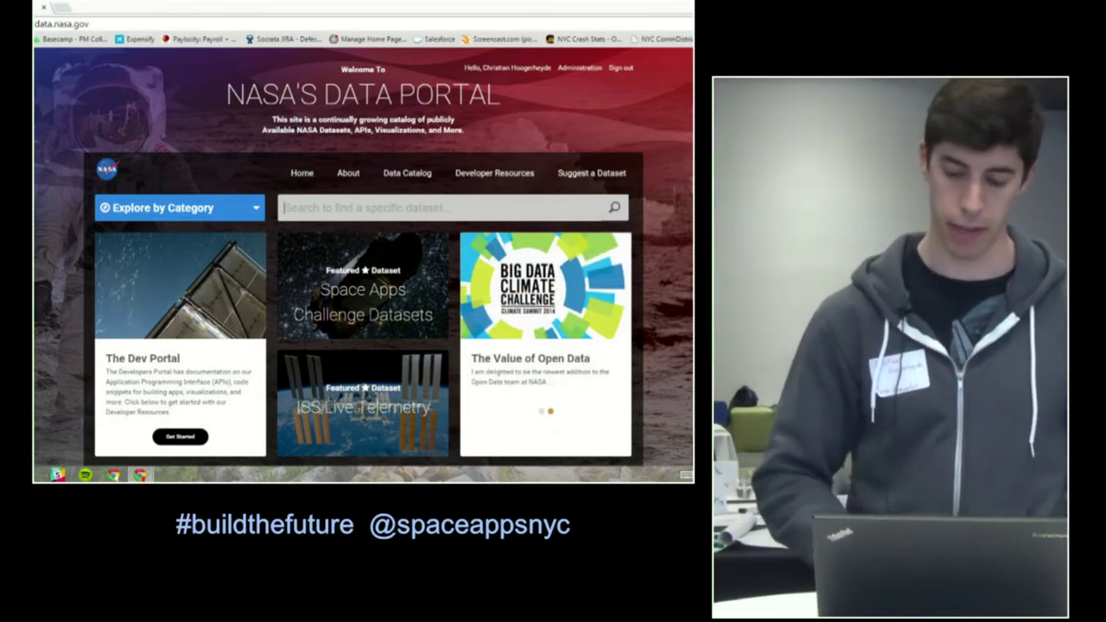
# Step: Open the featured Space Apps Challenge Datasets and view the catalog's category and type filter options
pyautogui.click(362, 294)
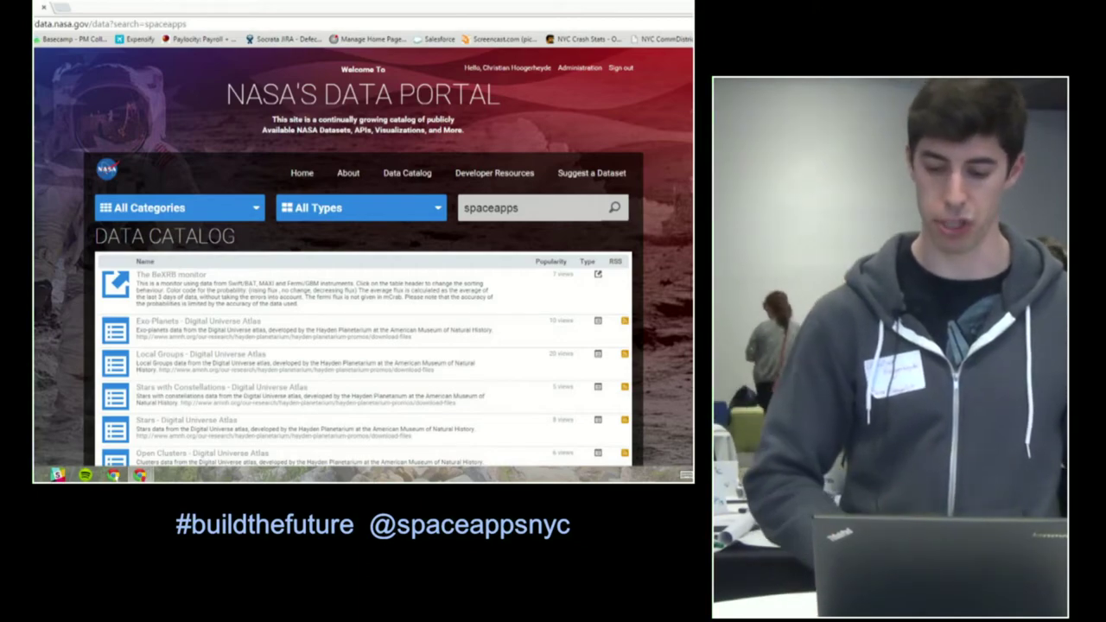
pyautogui.scroll(-1, 363, 259)
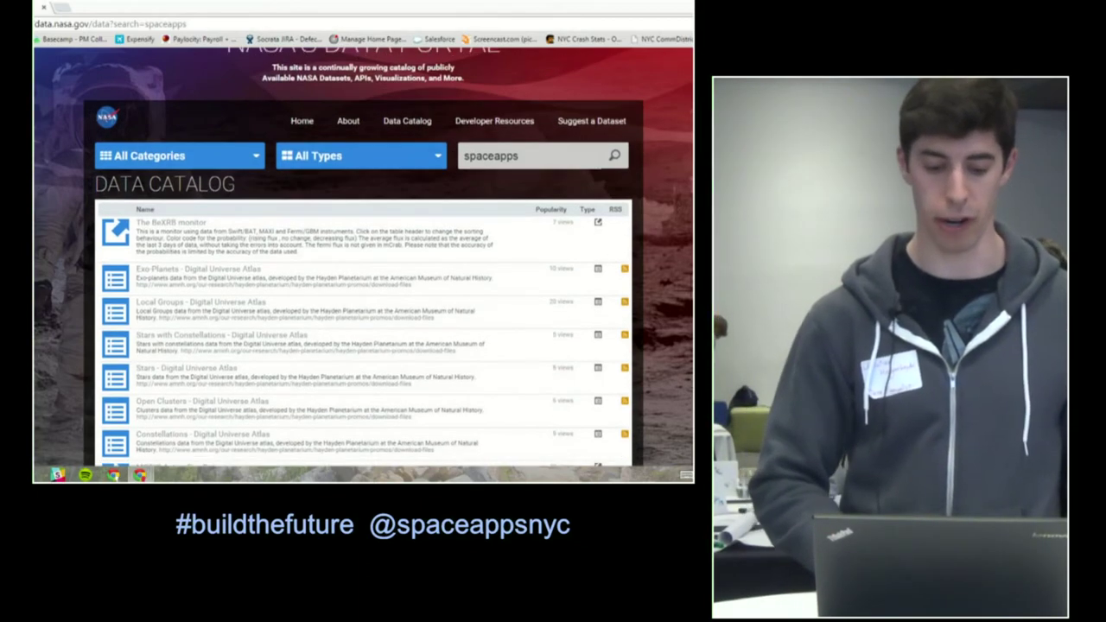
pyautogui.scroll(-1, 362, 259)
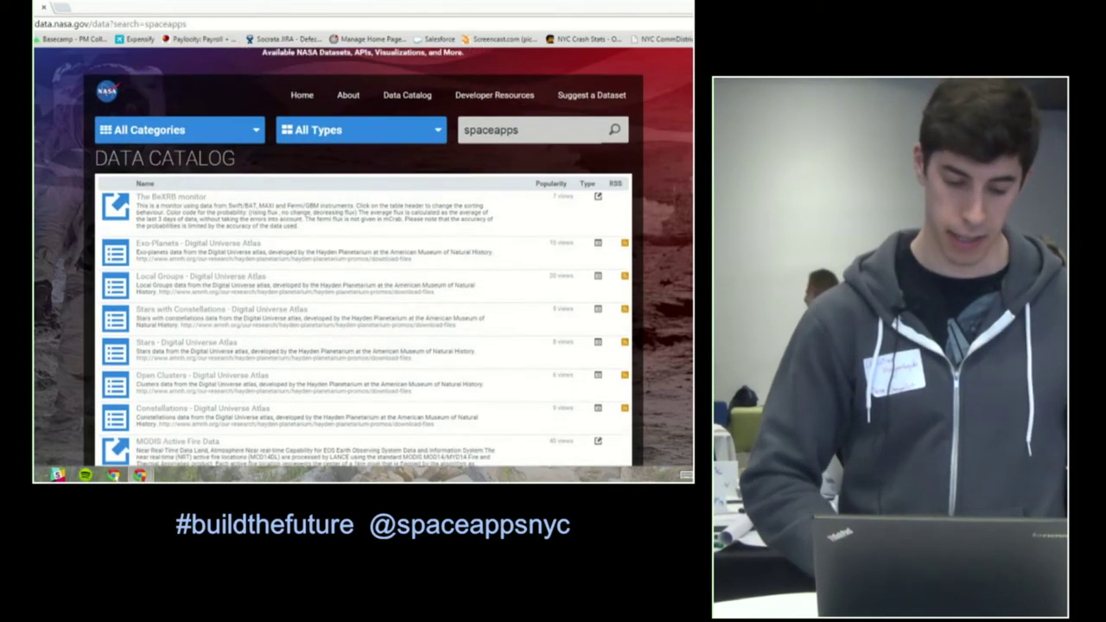
pyautogui.click(251, 130)
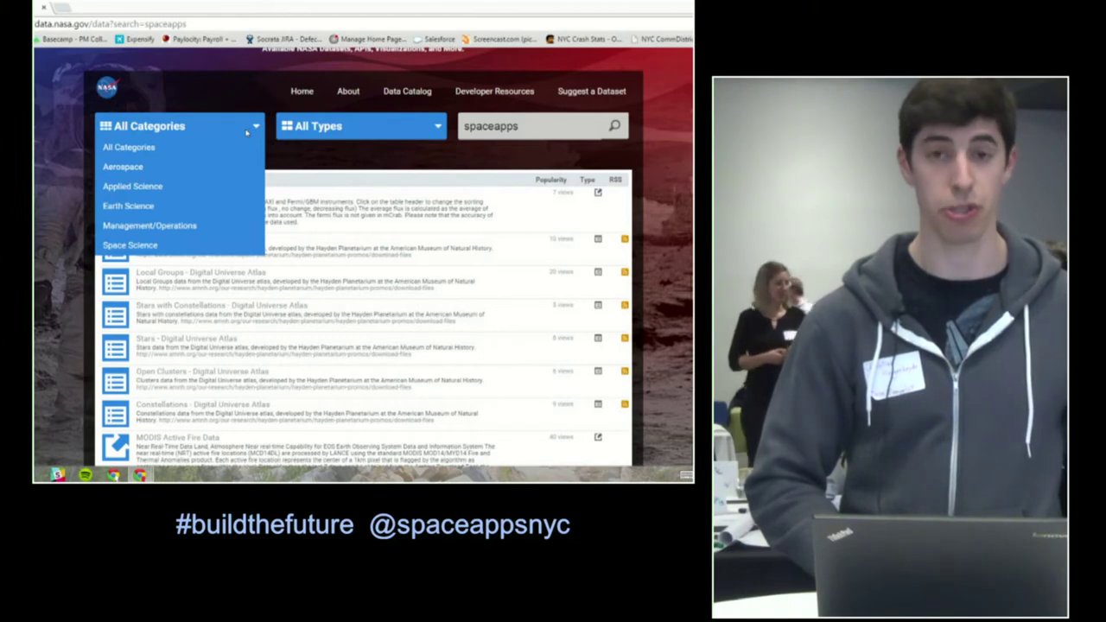
pyautogui.click(350, 121)
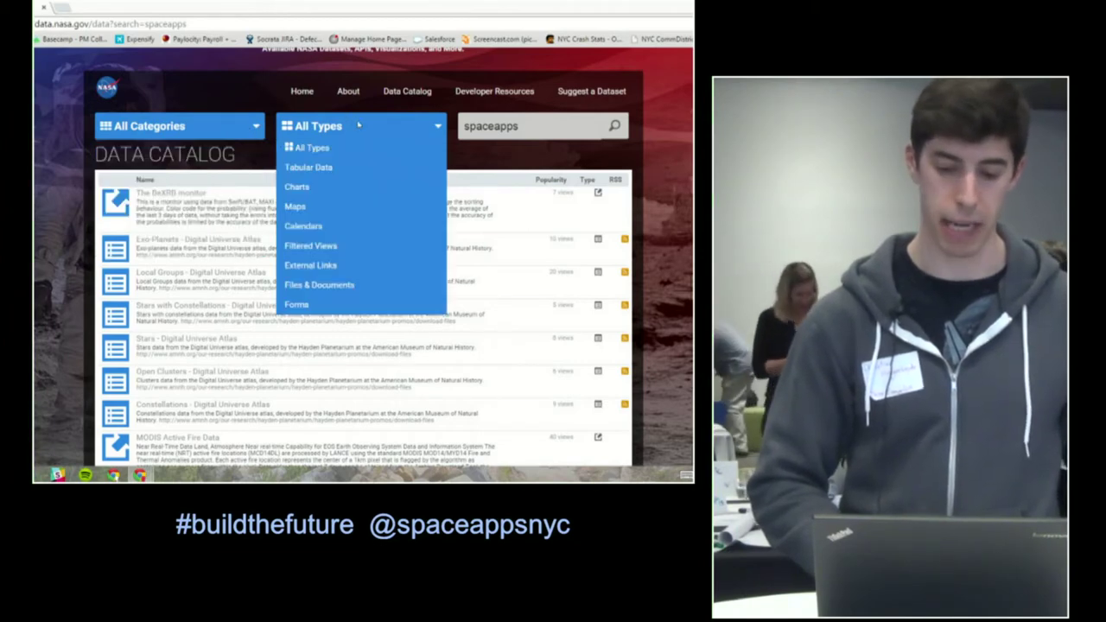
pyautogui.click(358, 125)
# Step: Find the Meteorite Landings dataset in the Space Apps catalog results and open it
pyautogui.scroll(-1, 357, 126)
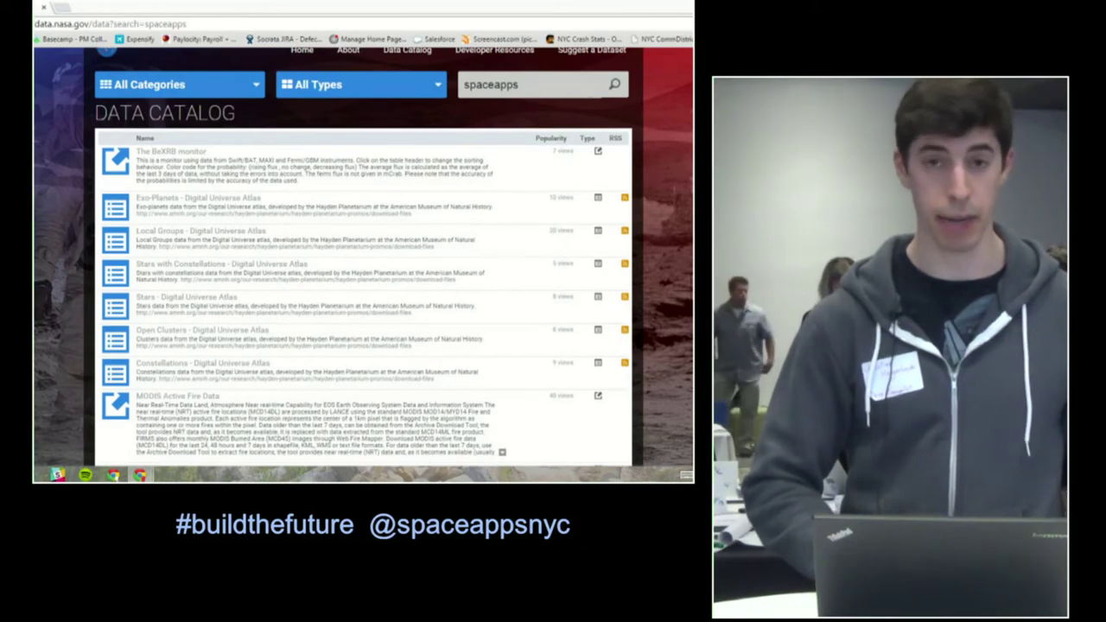
pyautogui.scroll(-4, 364, 256)
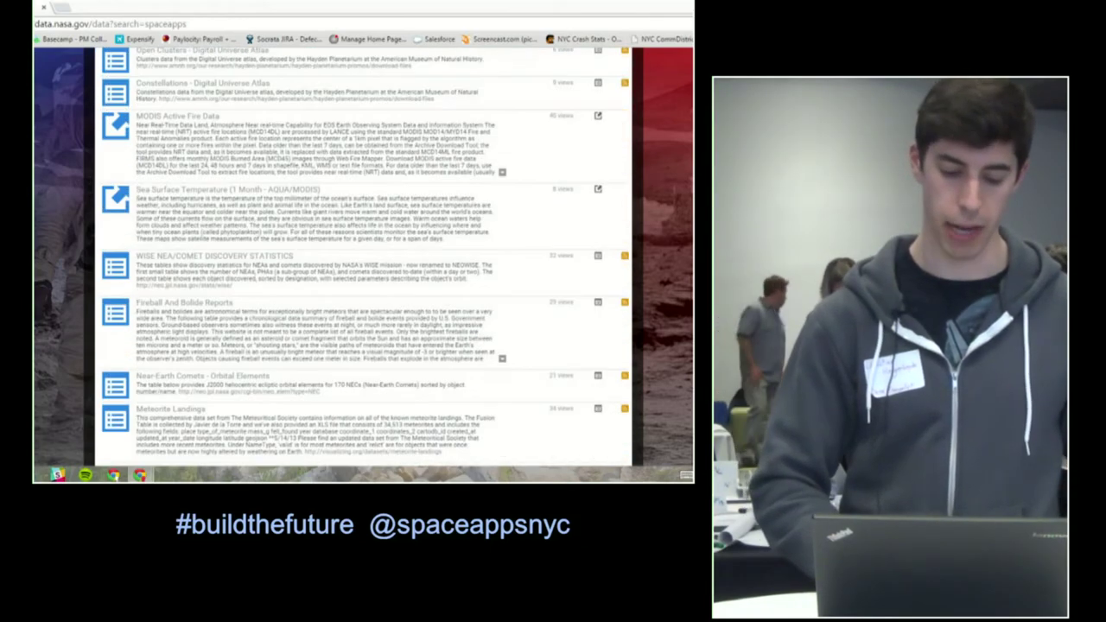
pyautogui.scroll(-1, 255, 351)
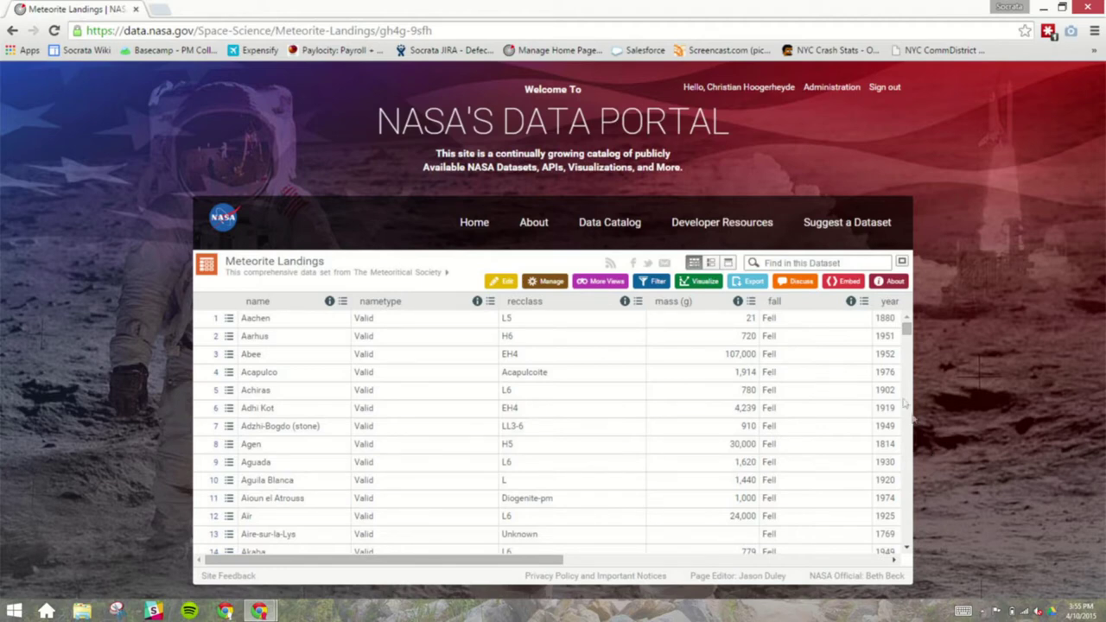
# Step: Review the description and metadata about the Meteorite Landings dataset, then close that information
pyautogui.click(887, 290)
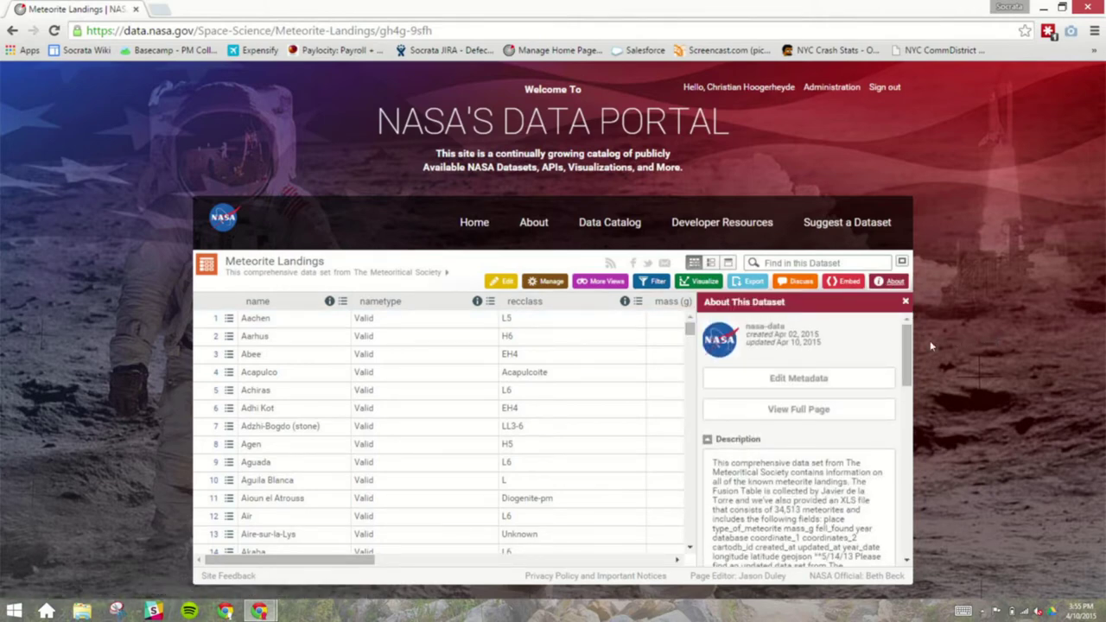
pyautogui.moveTo(910, 342); pyautogui.dragTo(909, 348)
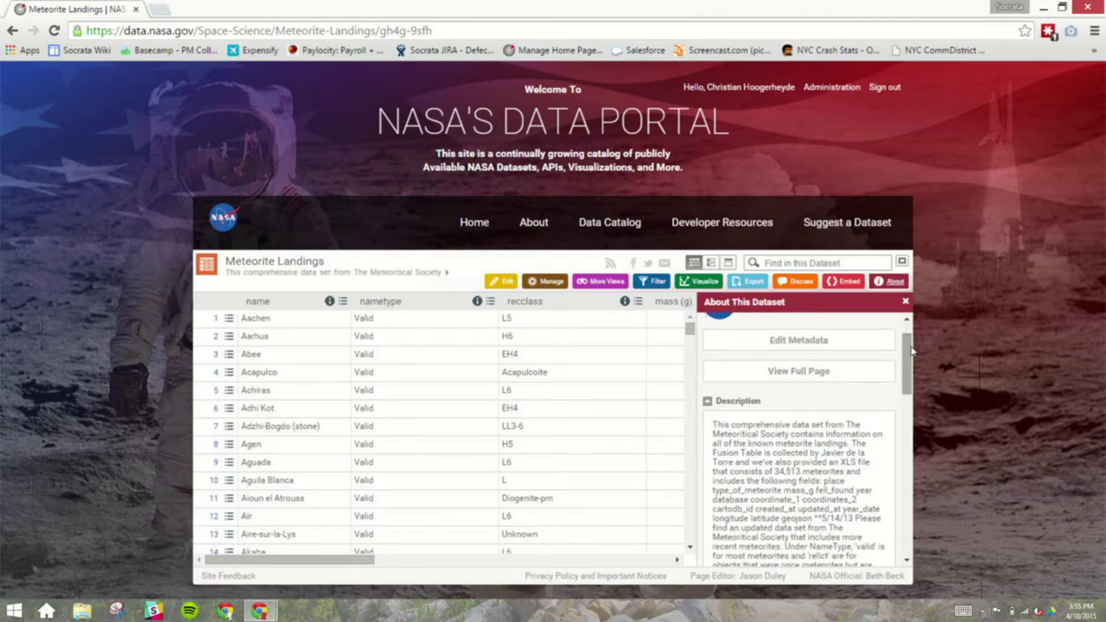
pyautogui.moveTo(911, 348); pyautogui.dragTo(898, 330)
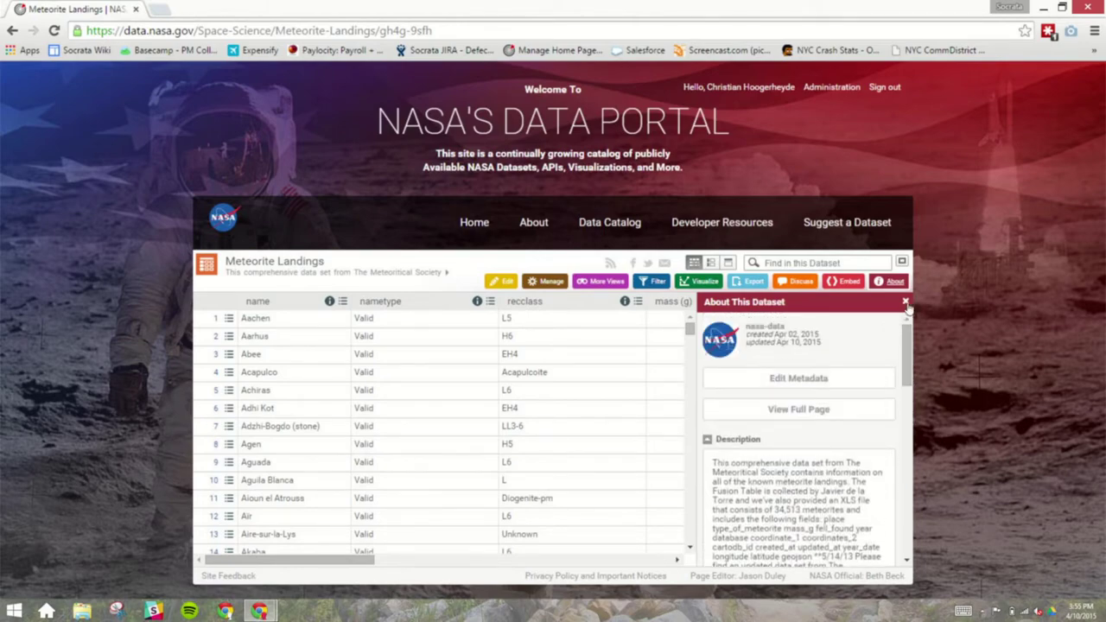
pyautogui.click(905, 302)
# Step: Sort the Meteorite Landings dataset by the mass (g) column in descending order
pyautogui.click(654, 285)
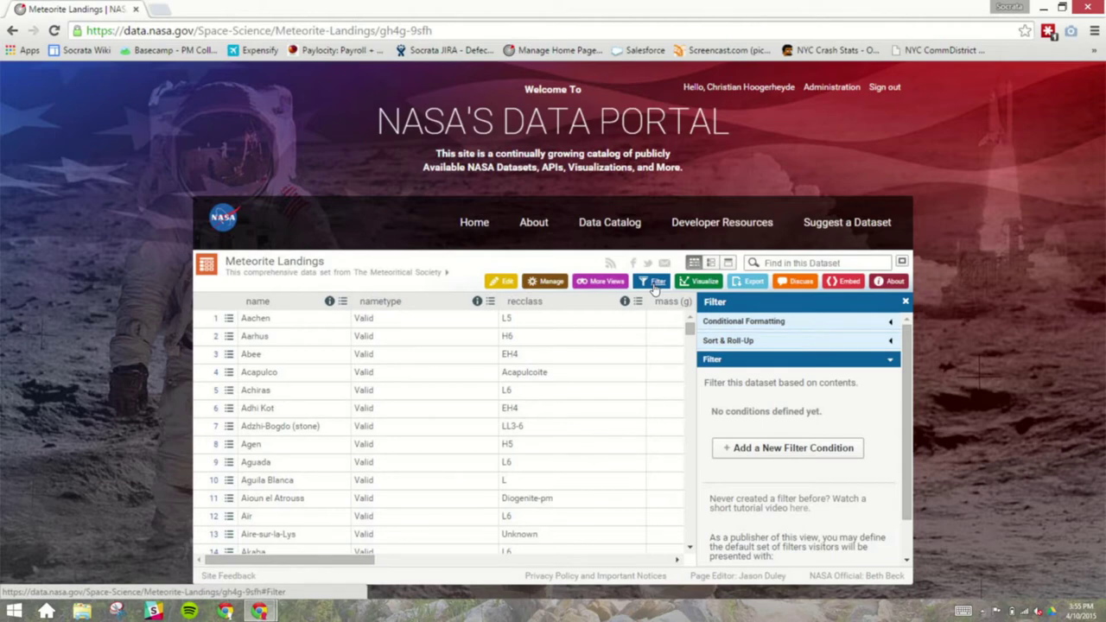
pyautogui.click(810, 342)
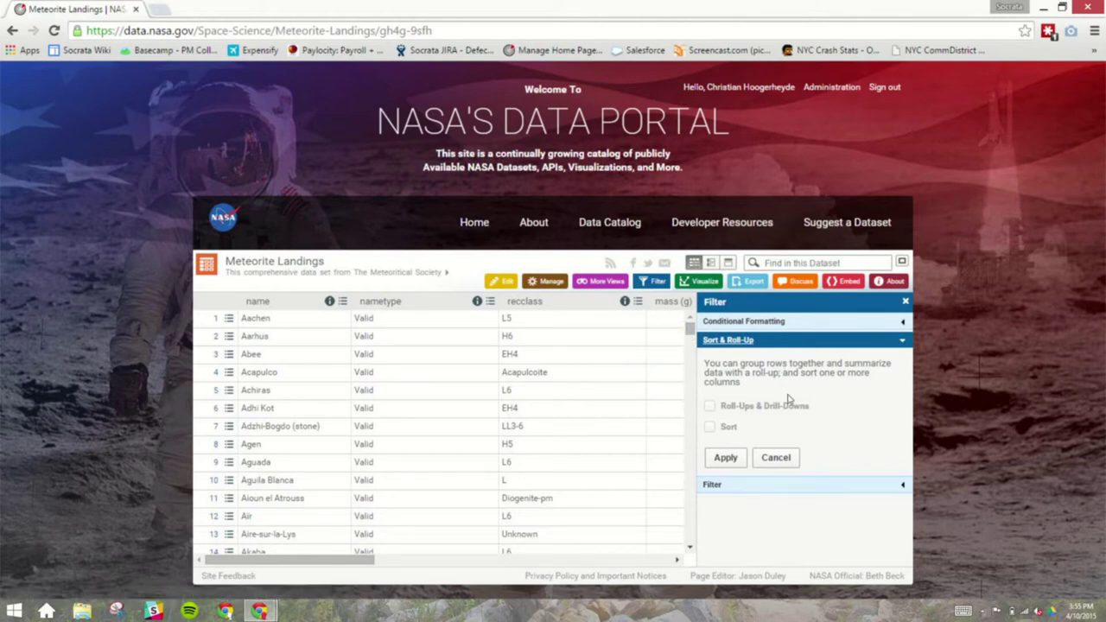
pyautogui.click(710, 428)
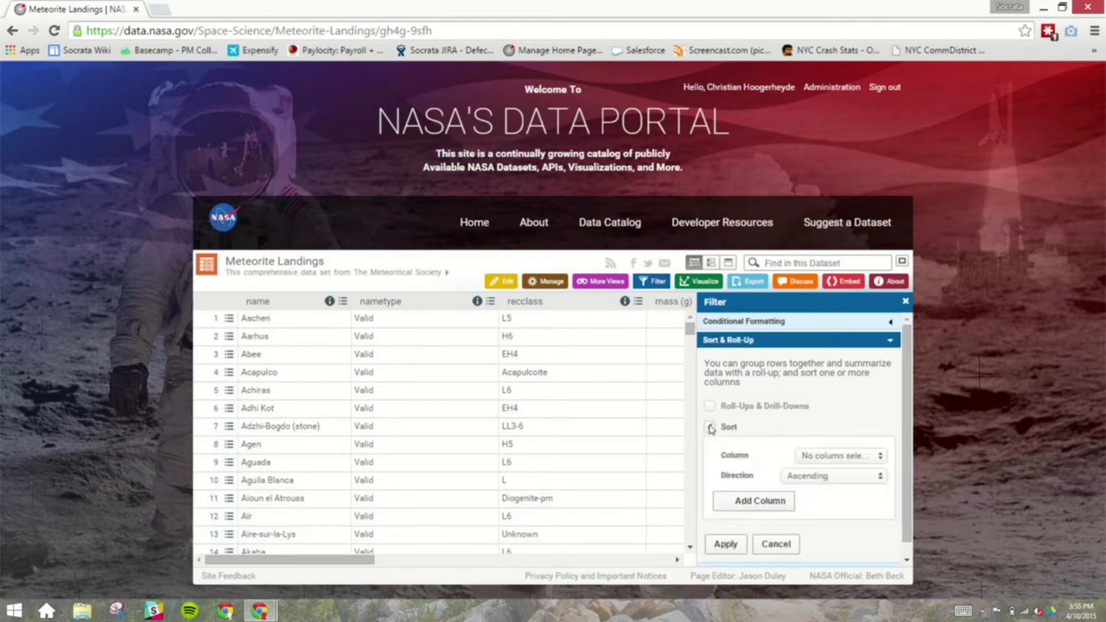
pyautogui.click(833, 456)
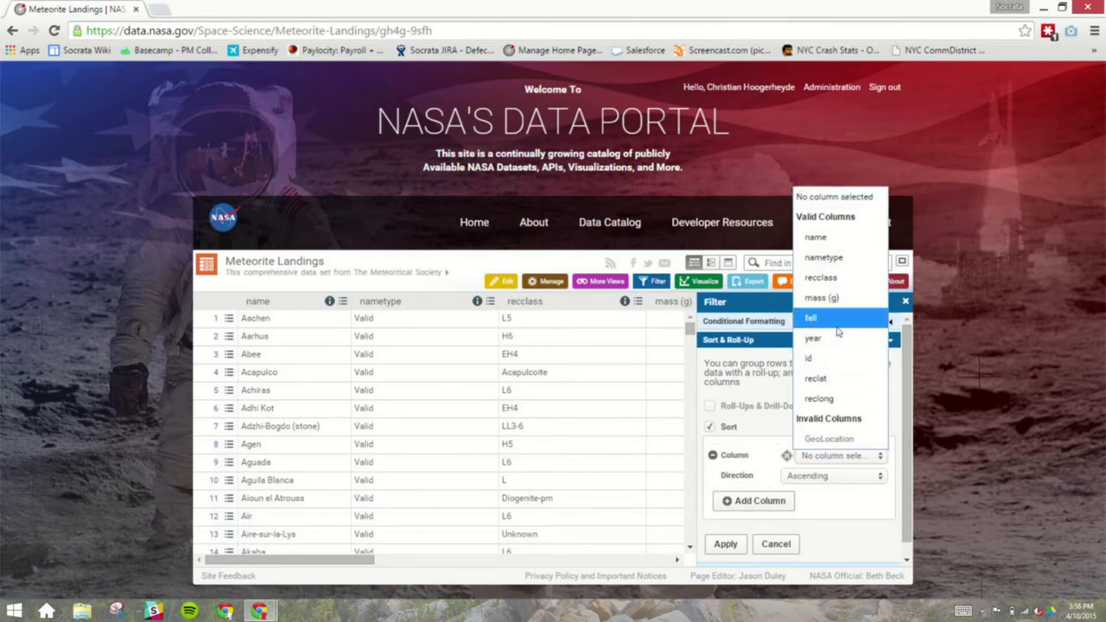
pyautogui.click(825, 304)
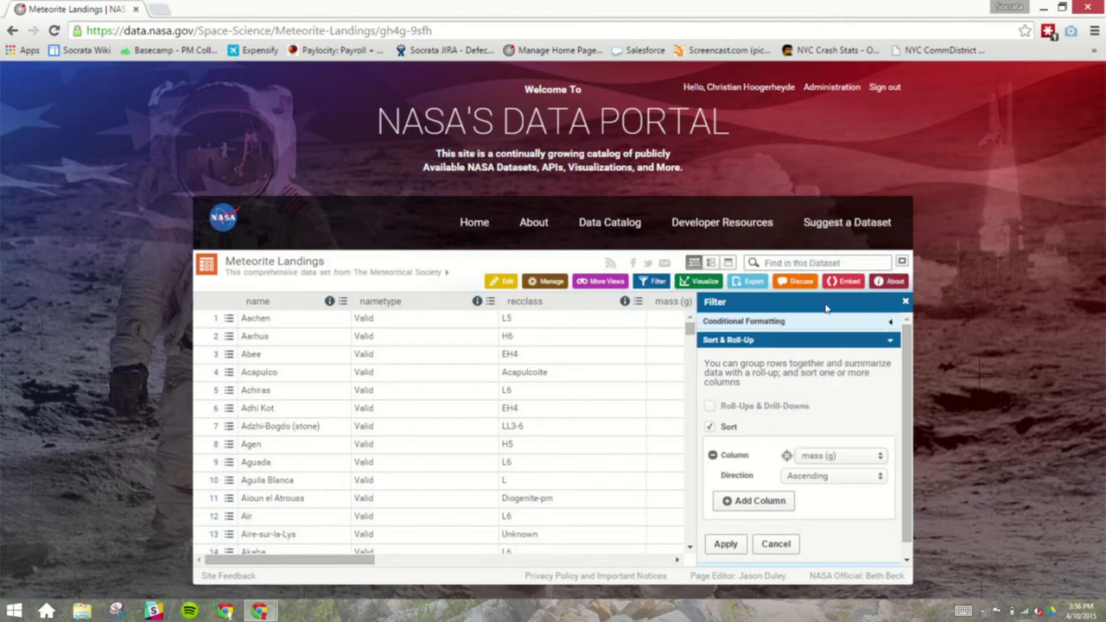
pyautogui.click(841, 476)
pyautogui.click(835, 514)
pyautogui.click(724, 536)
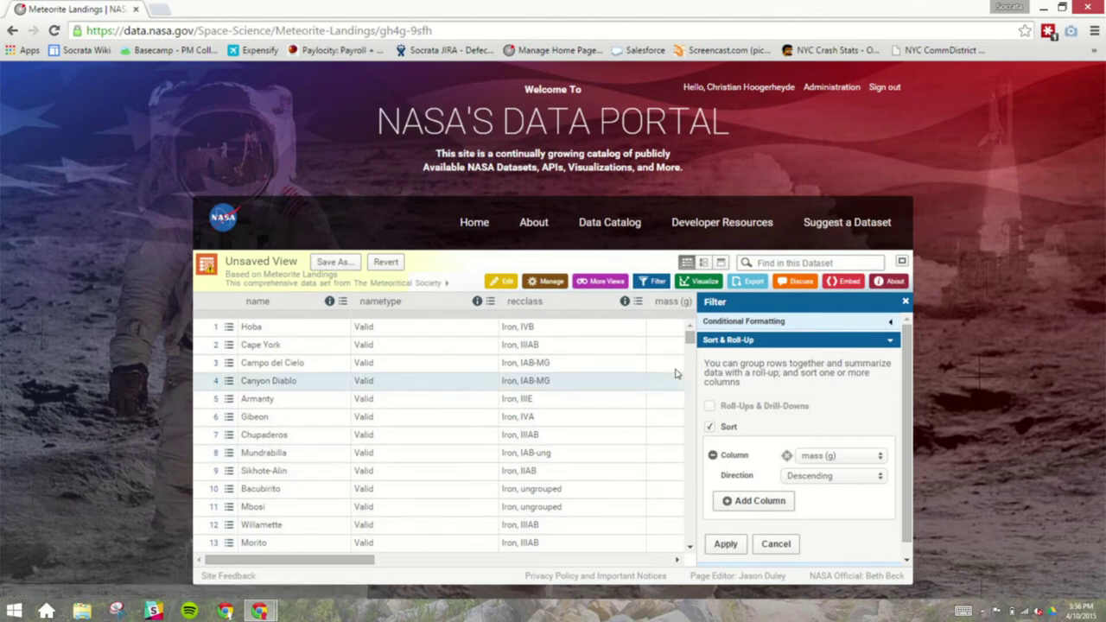
# Step: Create a column chart of the sorted data with name as label data and mass (g) as value data
pyautogui.click(704, 282)
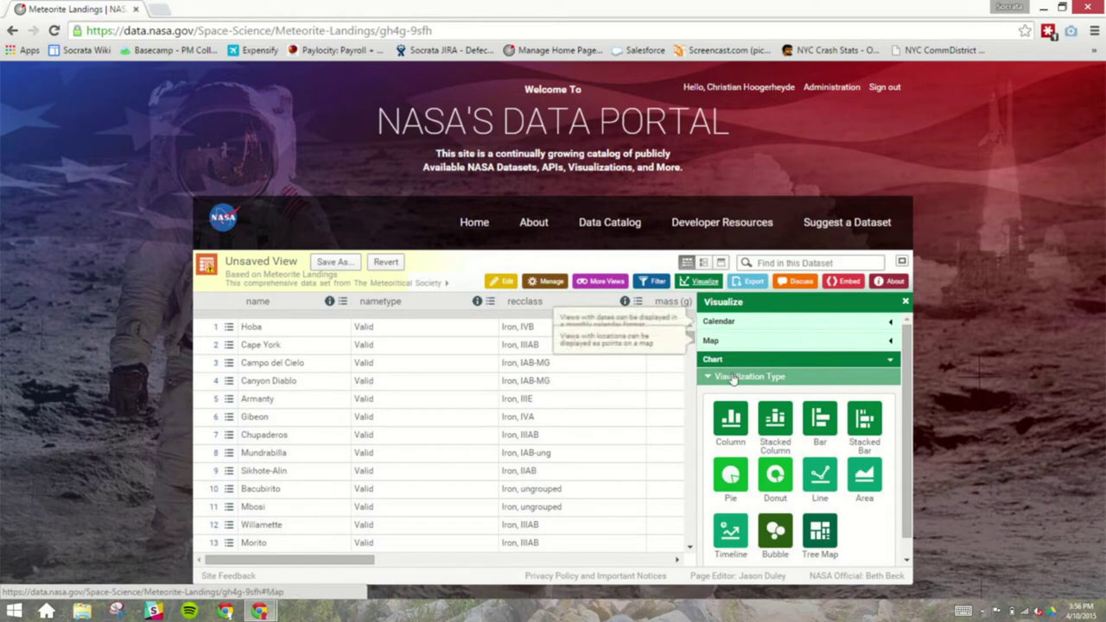
pyautogui.click(736, 418)
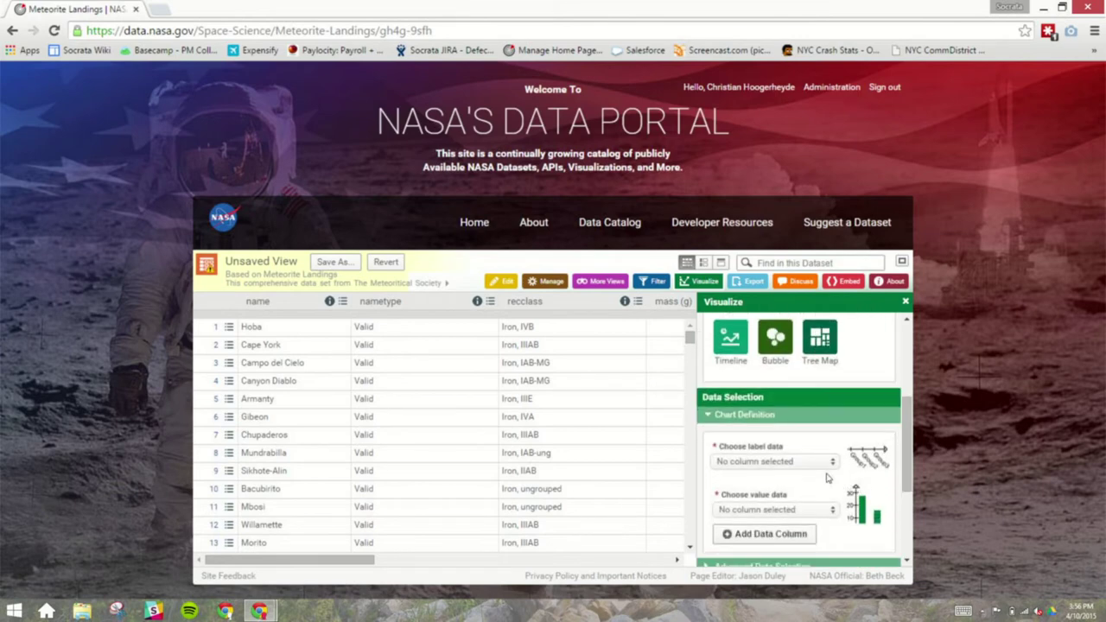
pyautogui.click(825, 466)
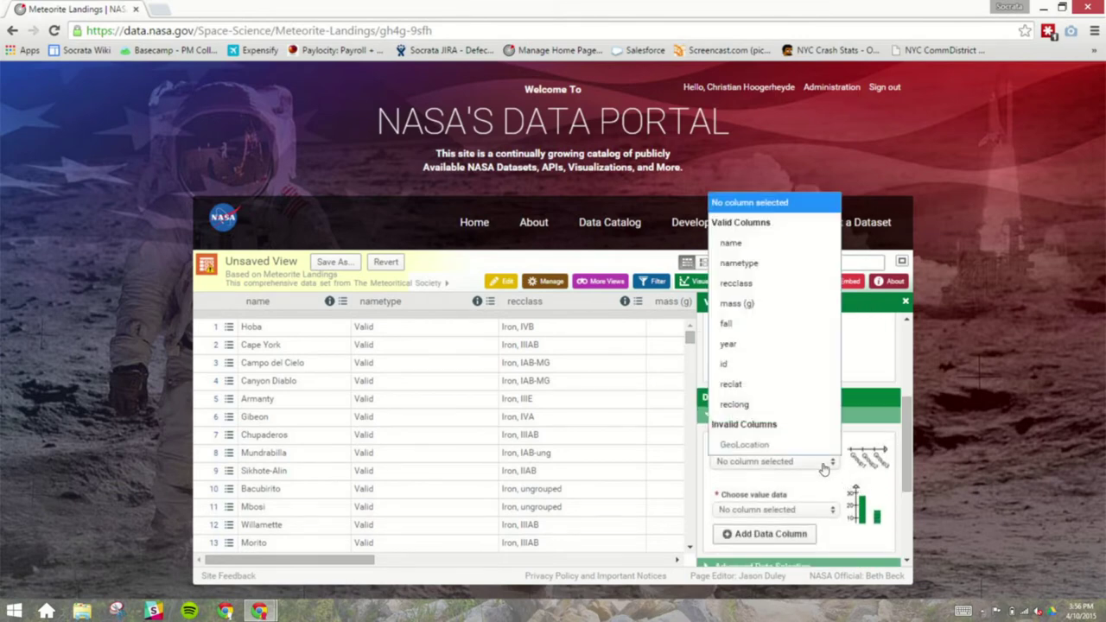
pyautogui.click(749, 243)
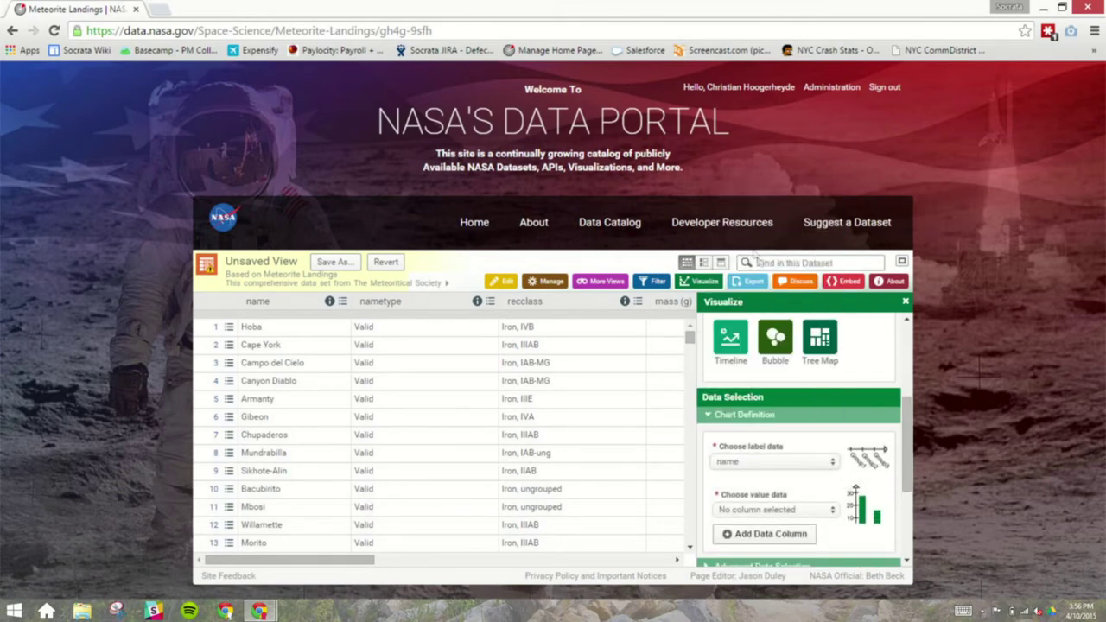
pyautogui.scroll(-2, 838, 441)
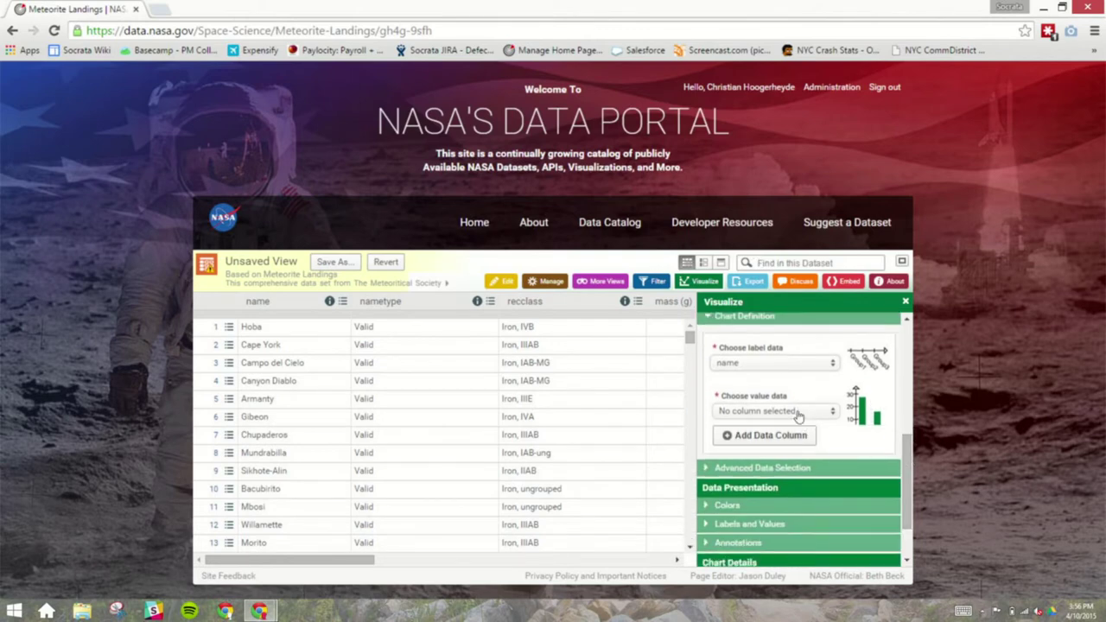
pyautogui.click(798, 411)
pyautogui.click(746, 202)
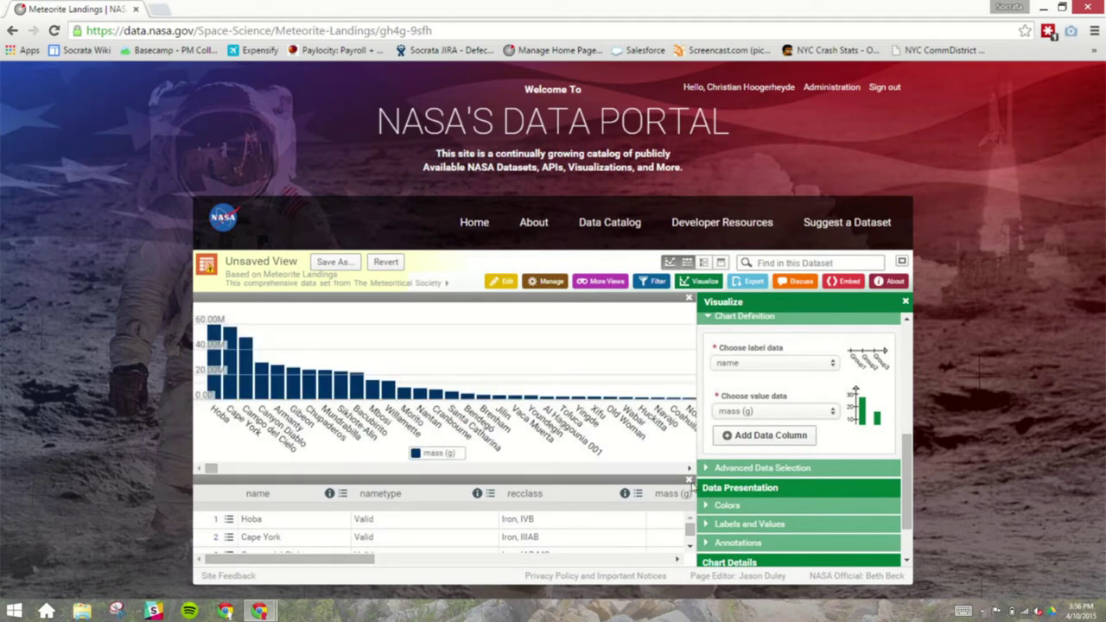
# Step: Hide the data table below the chart, inspect the masses of individual meteorite columns, and close the chart settings
pyautogui.click(689, 478)
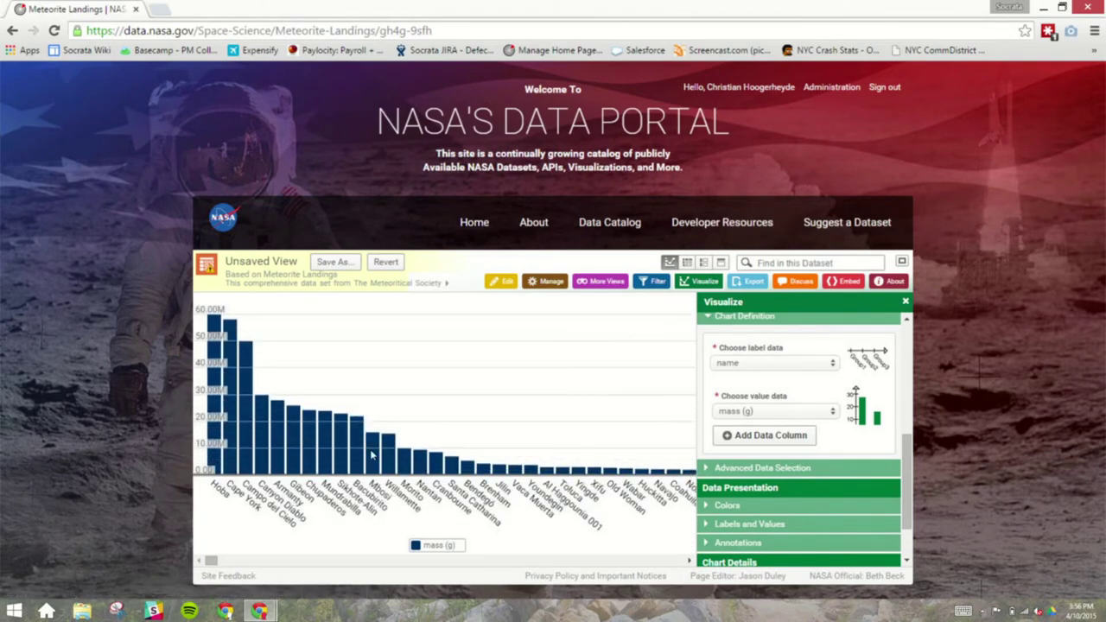
pyautogui.moveTo(315, 449)
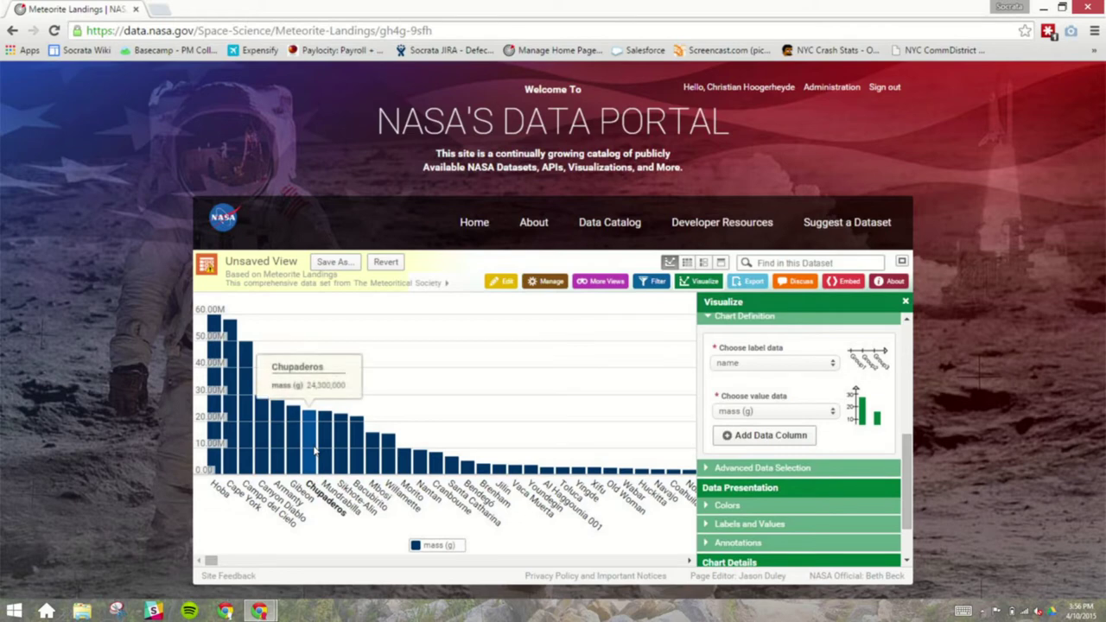
pyautogui.moveTo(253, 439)
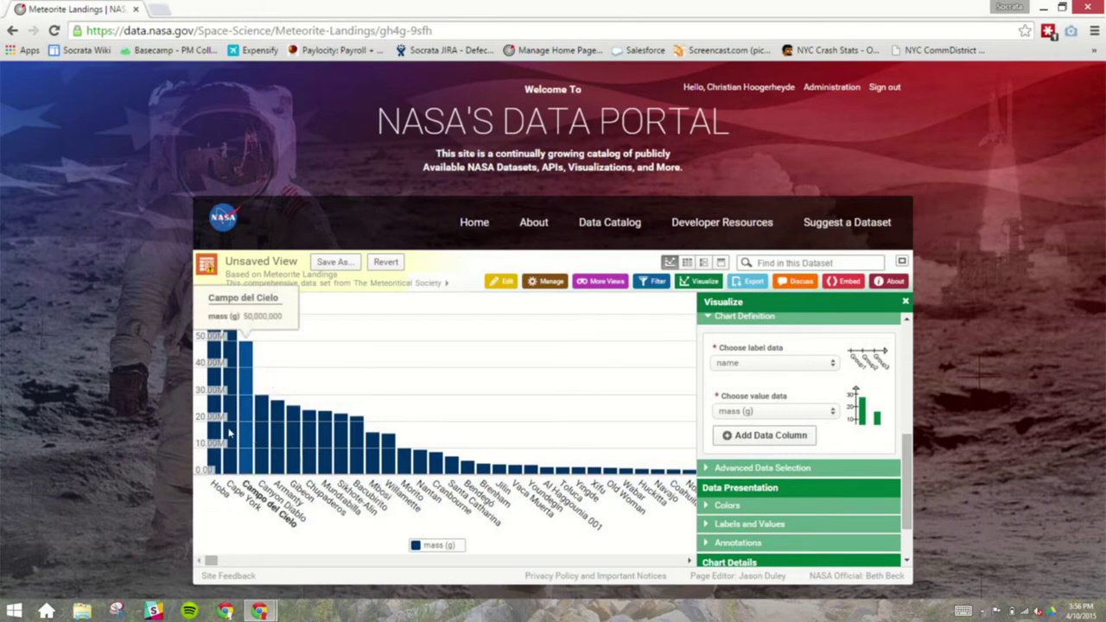
pyautogui.click(905, 302)
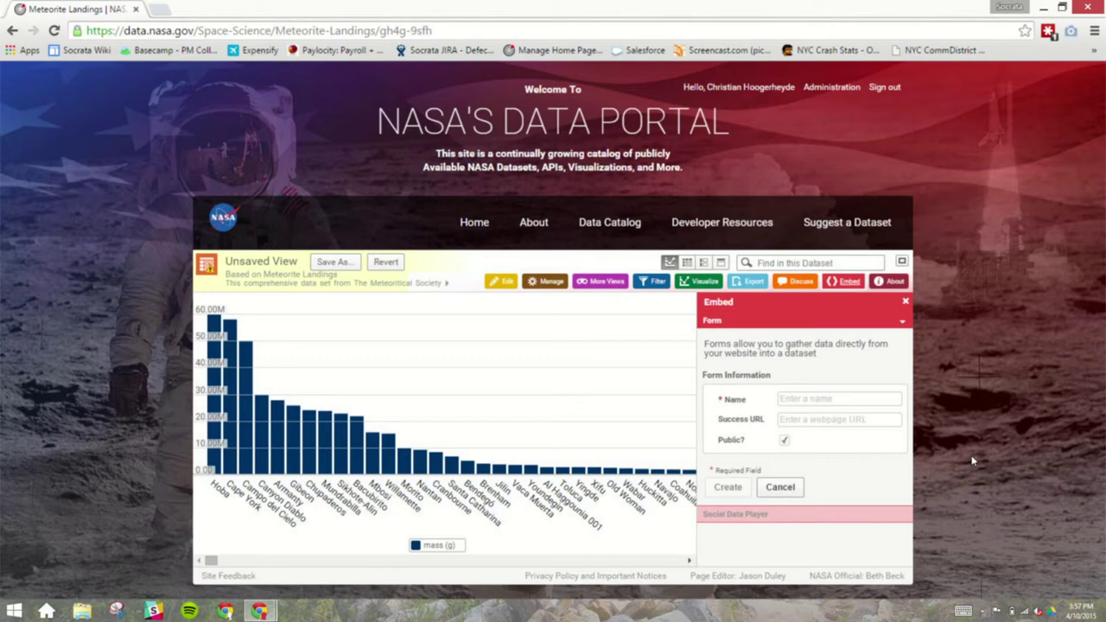
# Step: Close the embed options and review the file formats offered for downloading the dataset
pyautogui.click(905, 302)
pyautogui.click(750, 283)
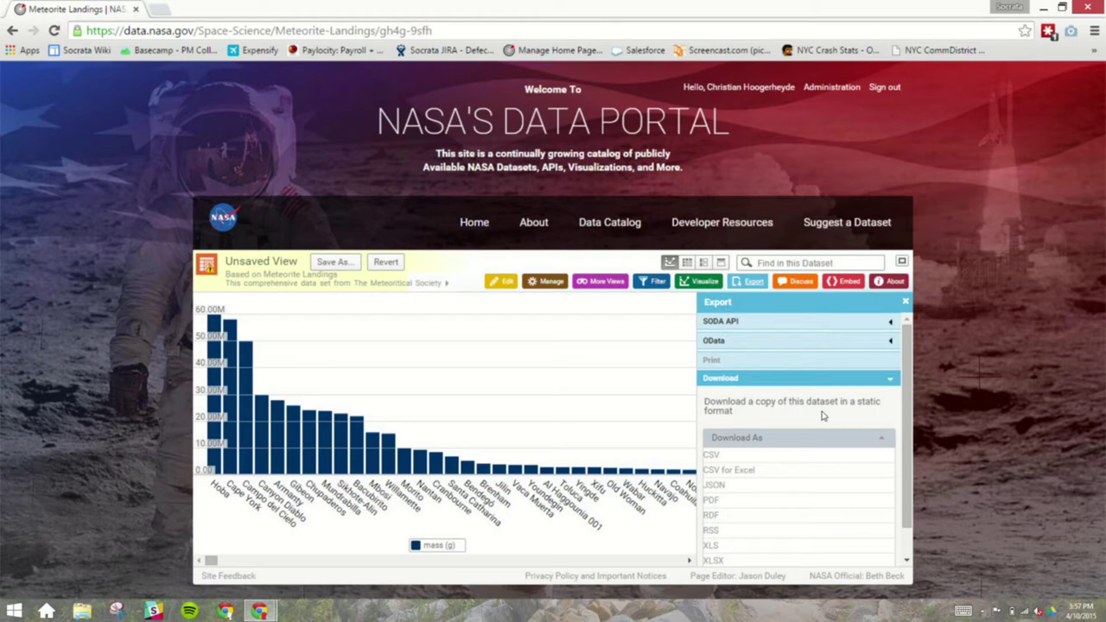
pyautogui.scroll(-1, 822, 416)
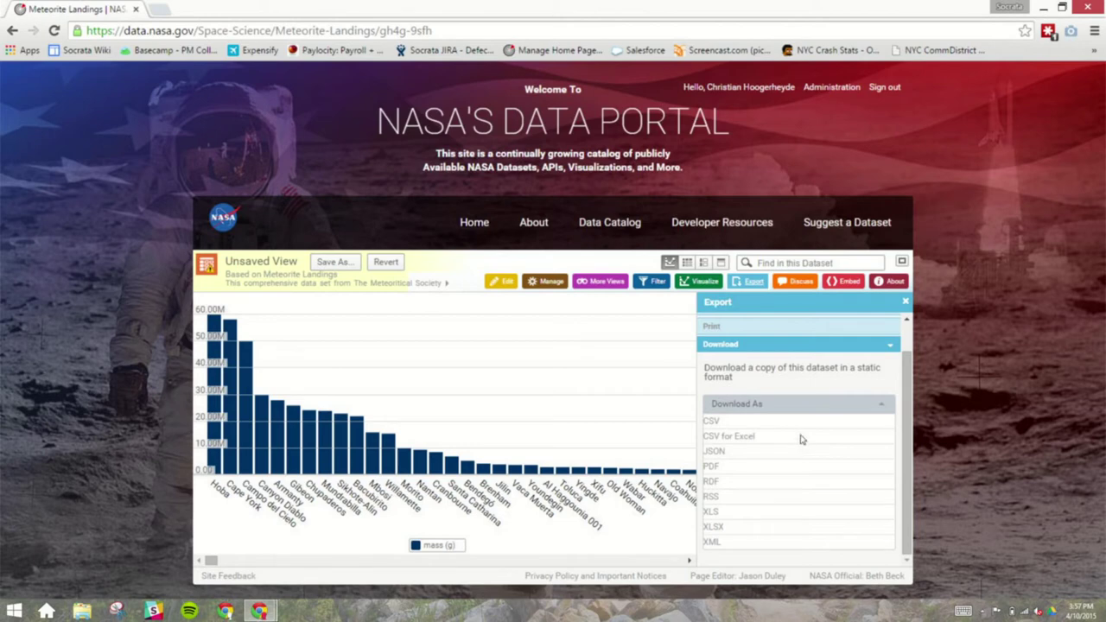
pyautogui.scroll(1, 802, 440)
# Step: View the SODA API access details for the chart, including its API endpoint address
pyautogui.click(765, 322)
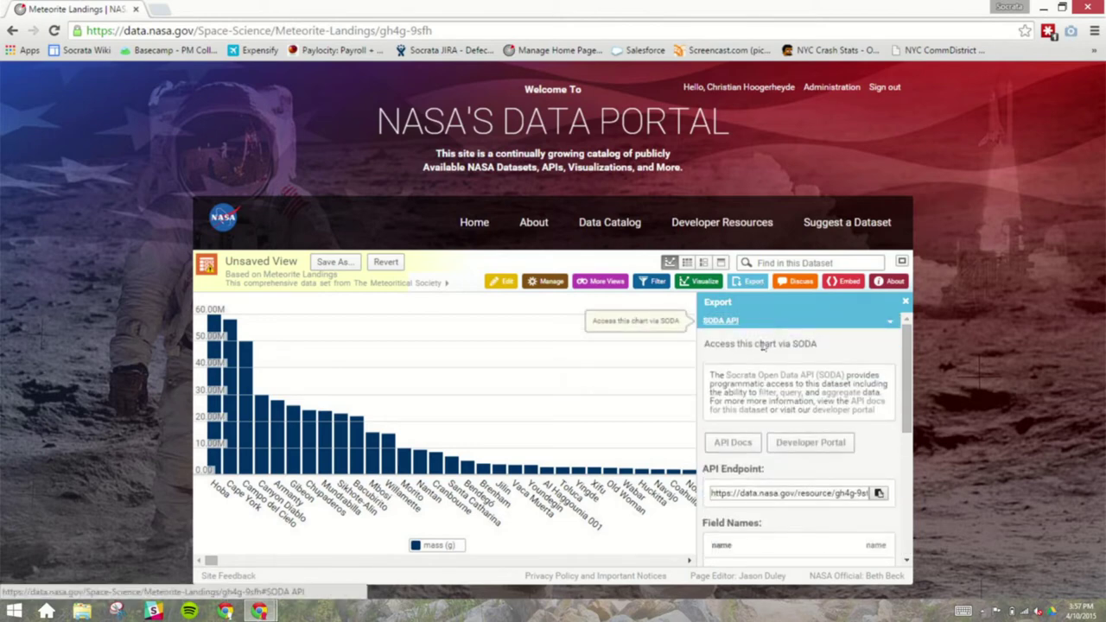
pyautogui.click(774, 494)
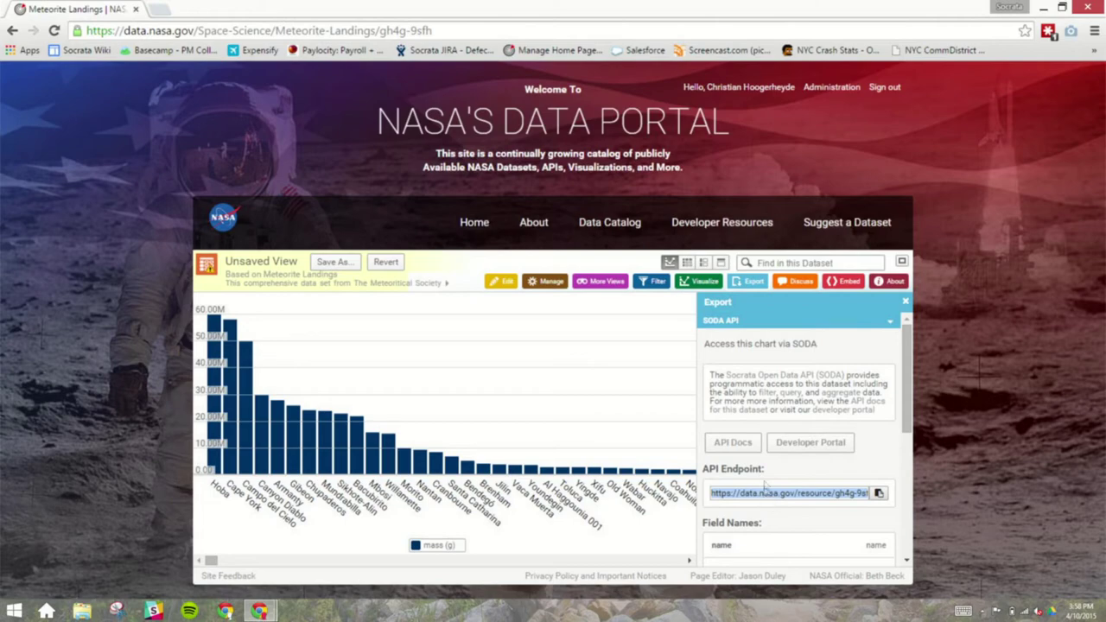
pyautogui.click(790, 473)
# Step: Open the dataset's API documentation without saving the view and read through its Getting Started section
pyautogui.click(743, 442)
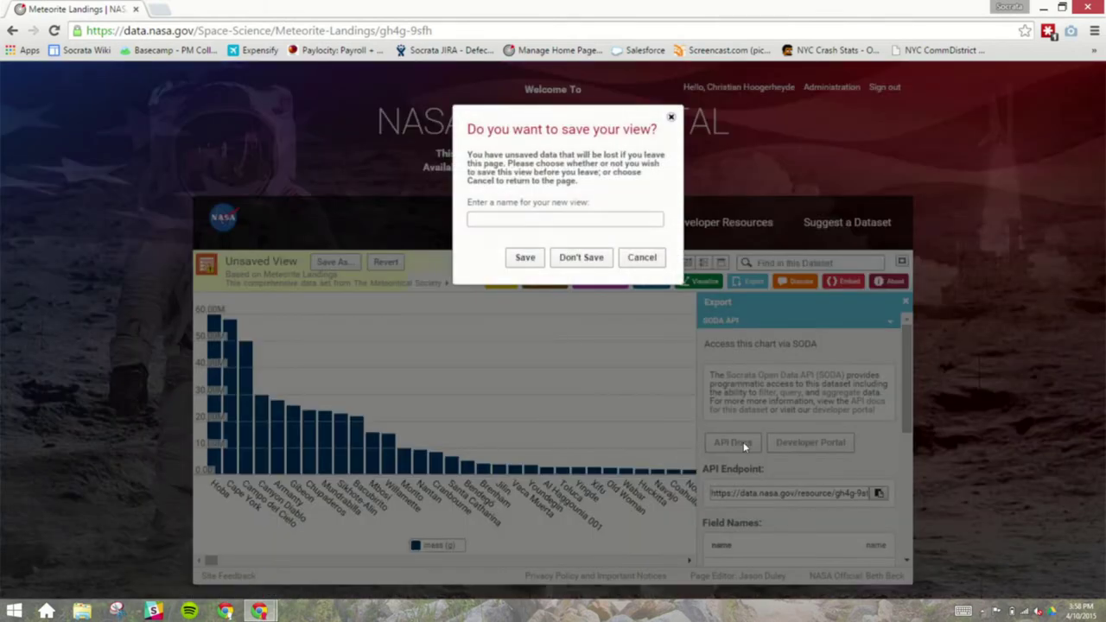
pyautogui.click(593, 261)
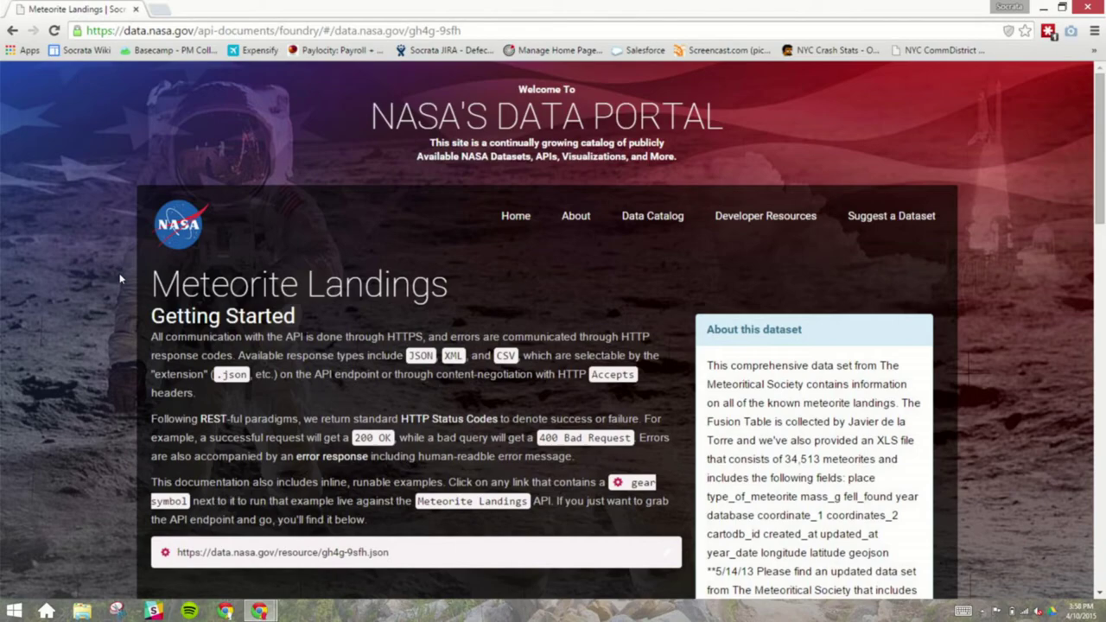
pyautogui.scroll(-2, 120, 278)
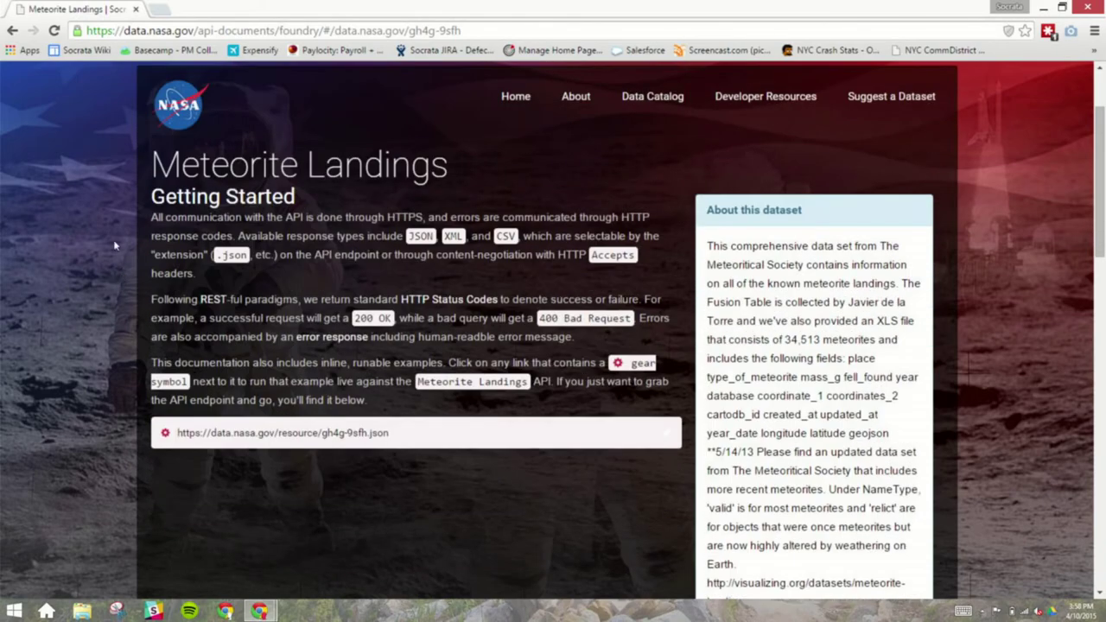
pyautogui.scroll(-2, 114, 243)
pyautogui.scroll(-1, 69, 227)
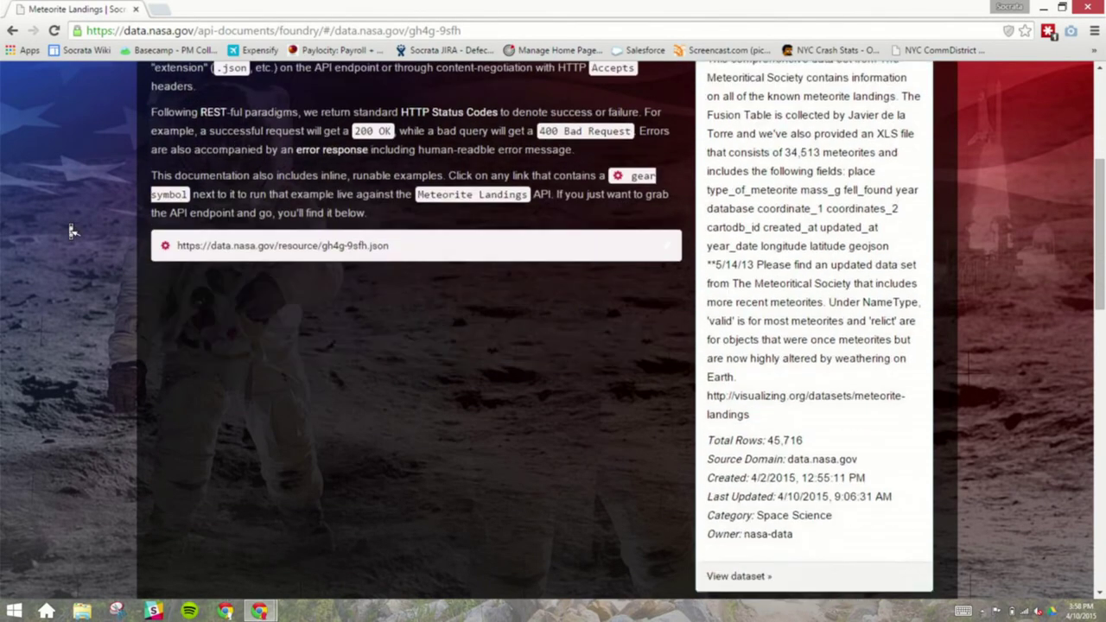
# Step: Expand the documentation of the name field in the Fields section and run its example query filtering by name=Aachen
pyautogui.scroll(-3, 70, 228)
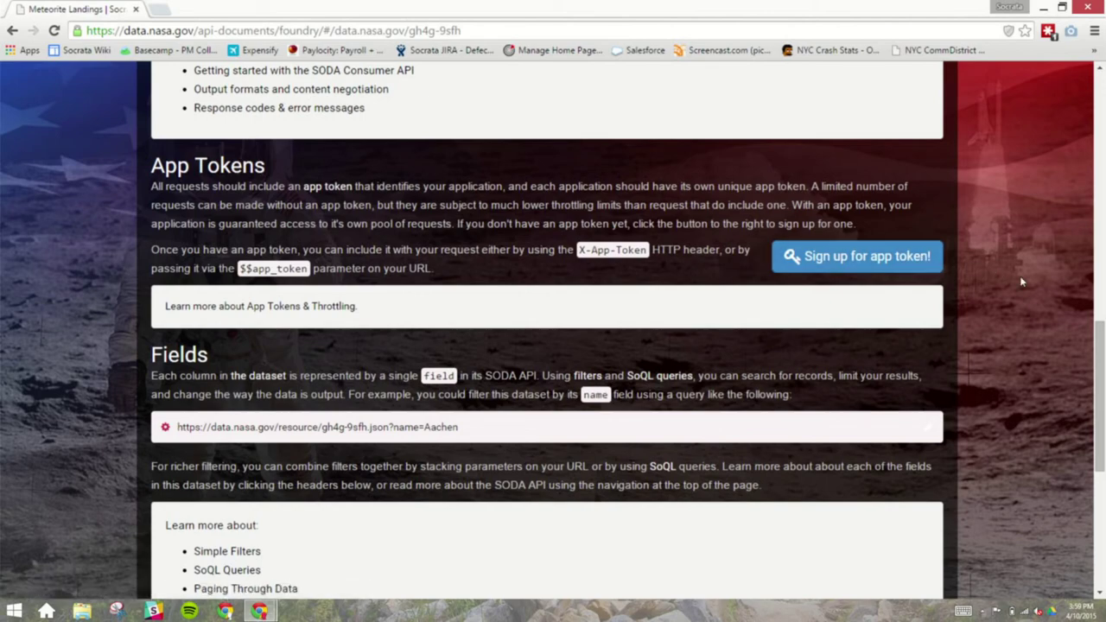
pyautogui.scroll(-3, 1019, 275)
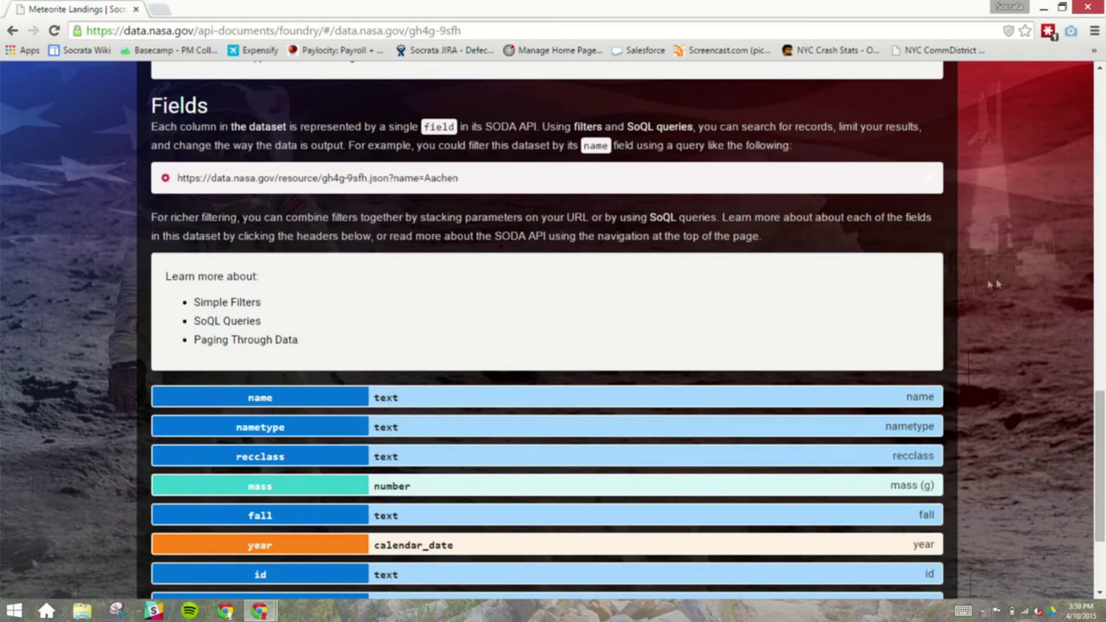
pyautogui.click(385, 401)
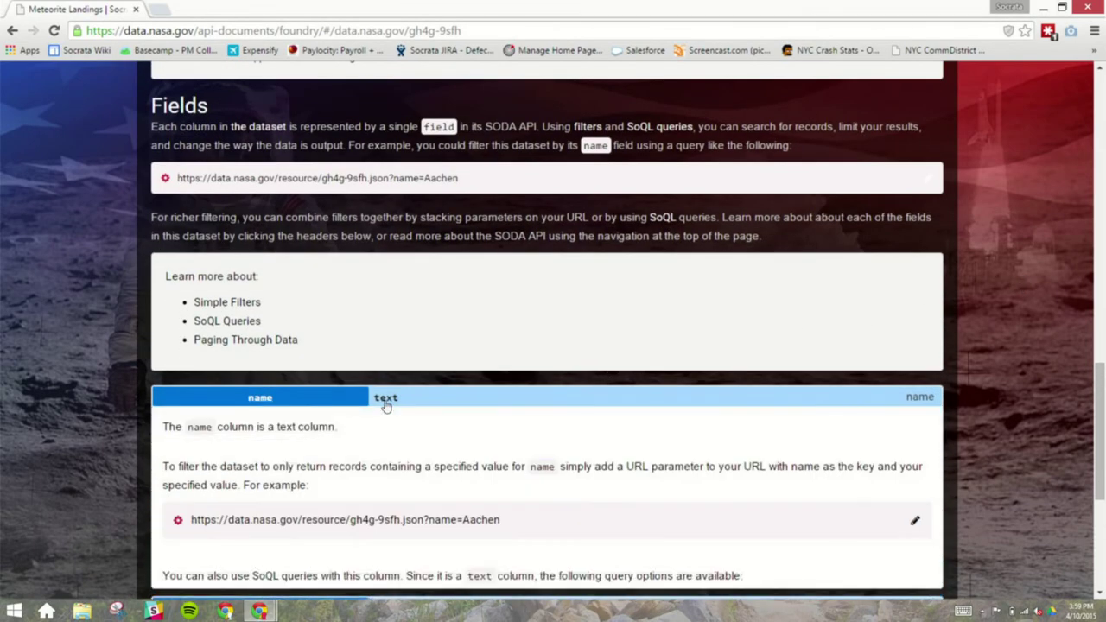
pyautogui.scroll(-1, 1006, 467)
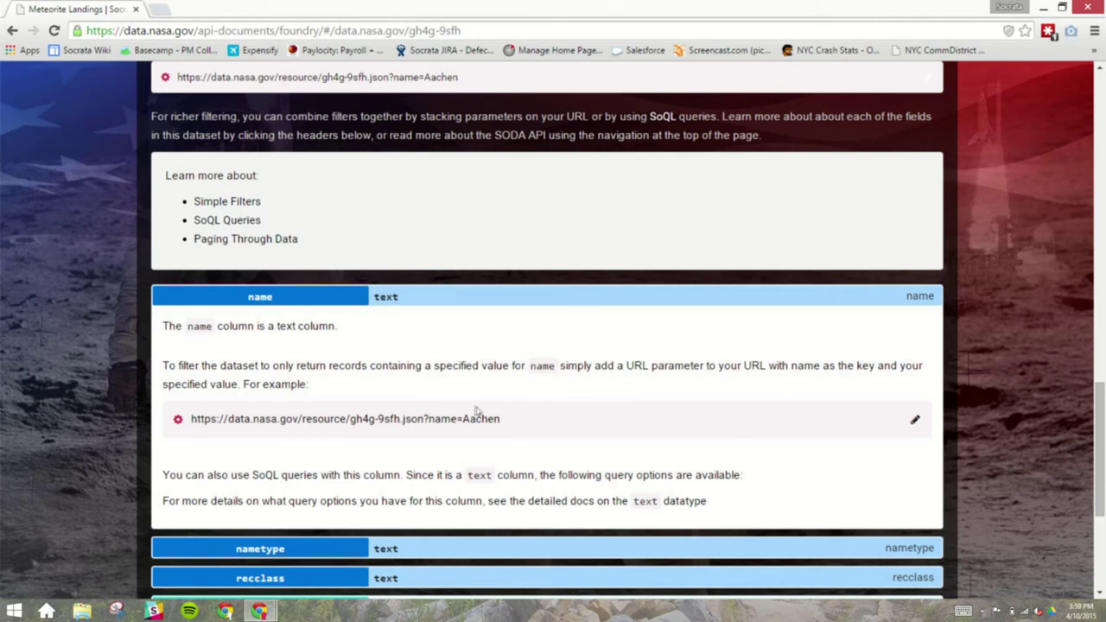
pyautogui.click(416, 419)
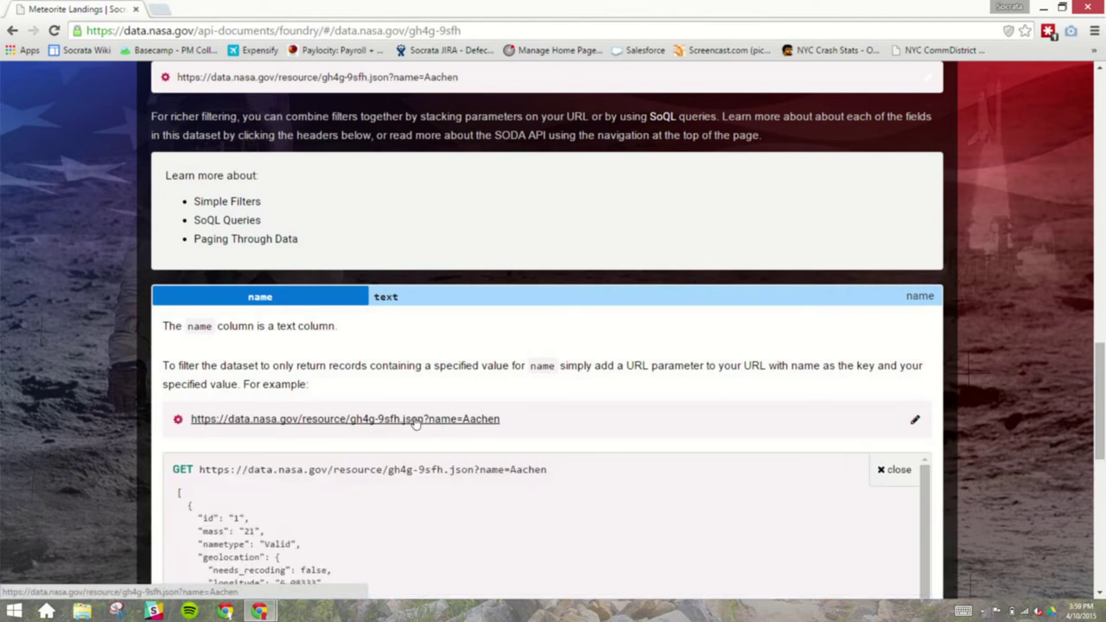
# Step: Open the name=Aachen example query in a new browser tab and view its raw JSON response
pyautogui.rightClick(294, 424)
pyautogui.click(356, 432)
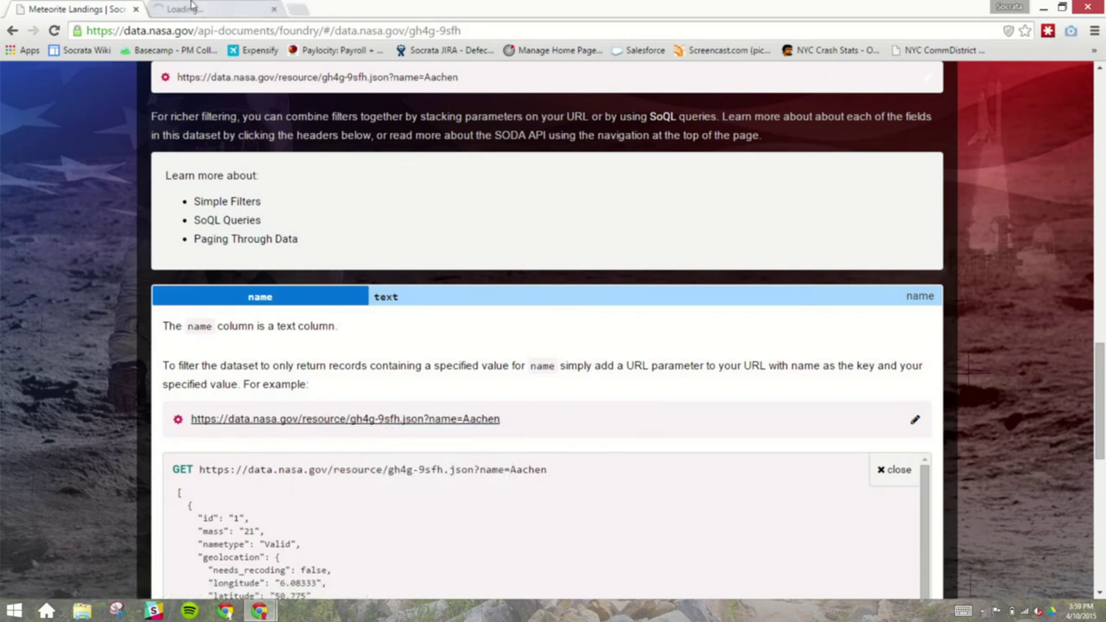
pyautogui.click(192, 7)
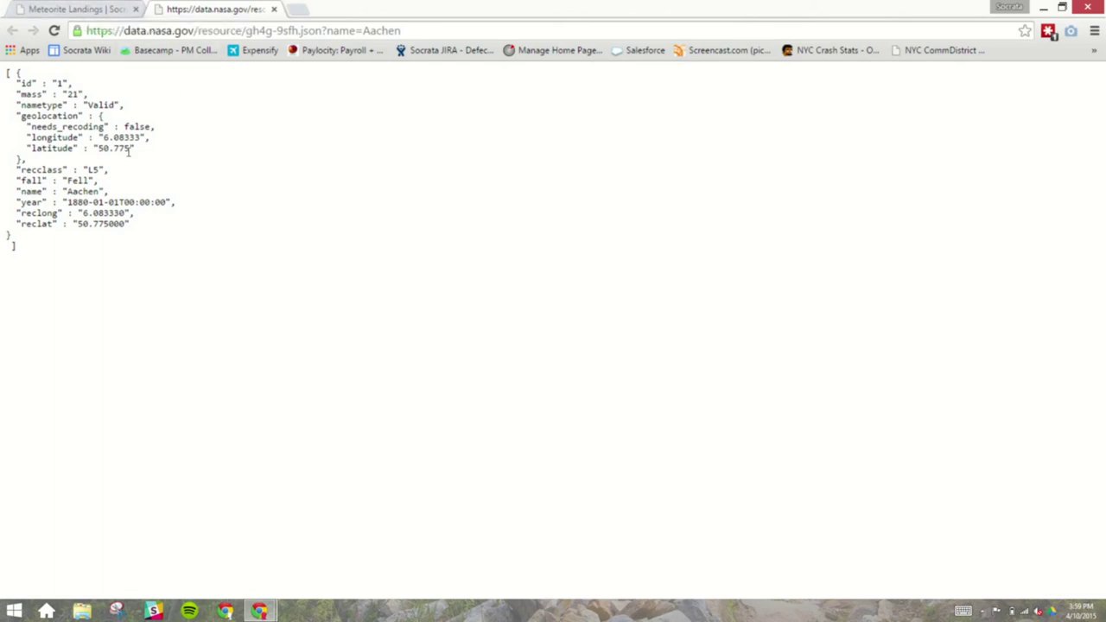
# Step: Return to the Meteorite Landings API documentation, review the remaining dataset fields, and go back to the start of the page
pyautogui.click(85, 9)
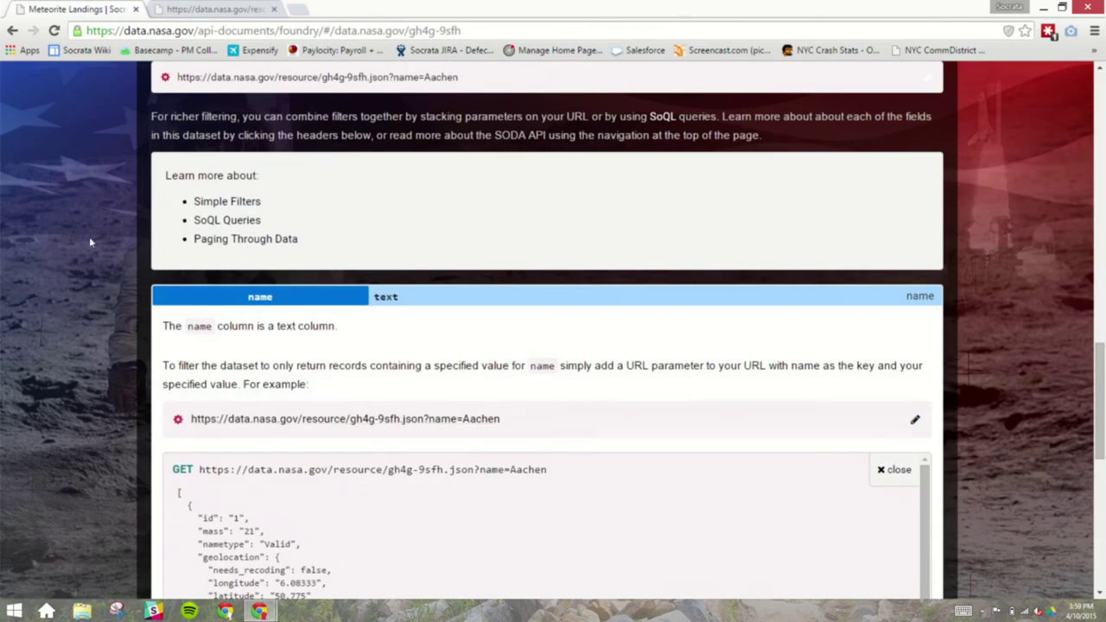
pyautogui.scroll(-2, 89, 242)
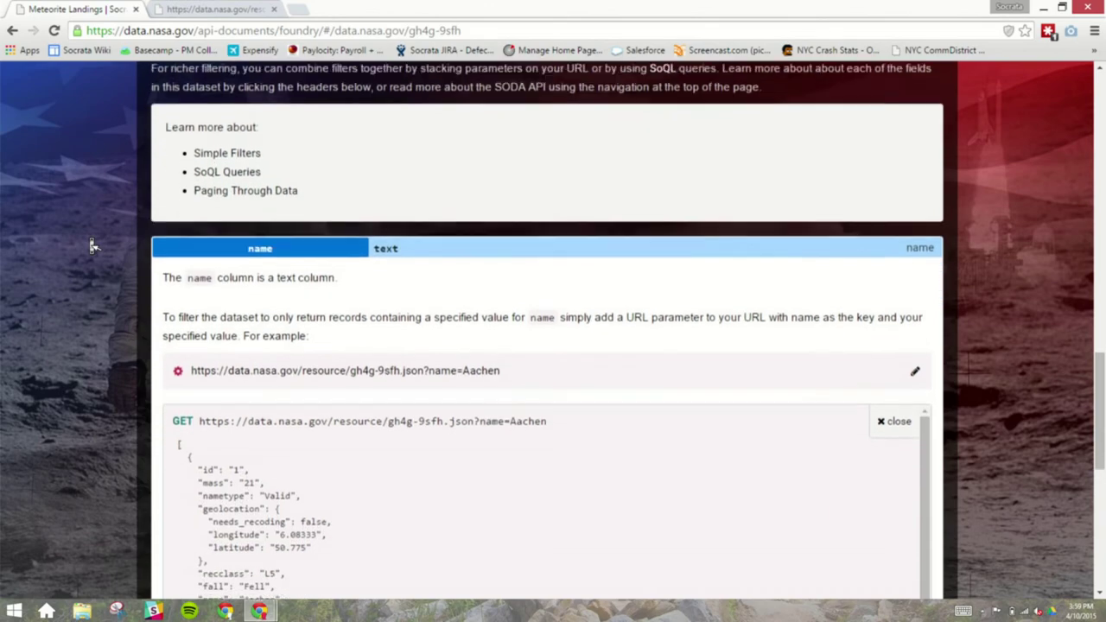
pyautogui.scroll(-4, 89, 242)
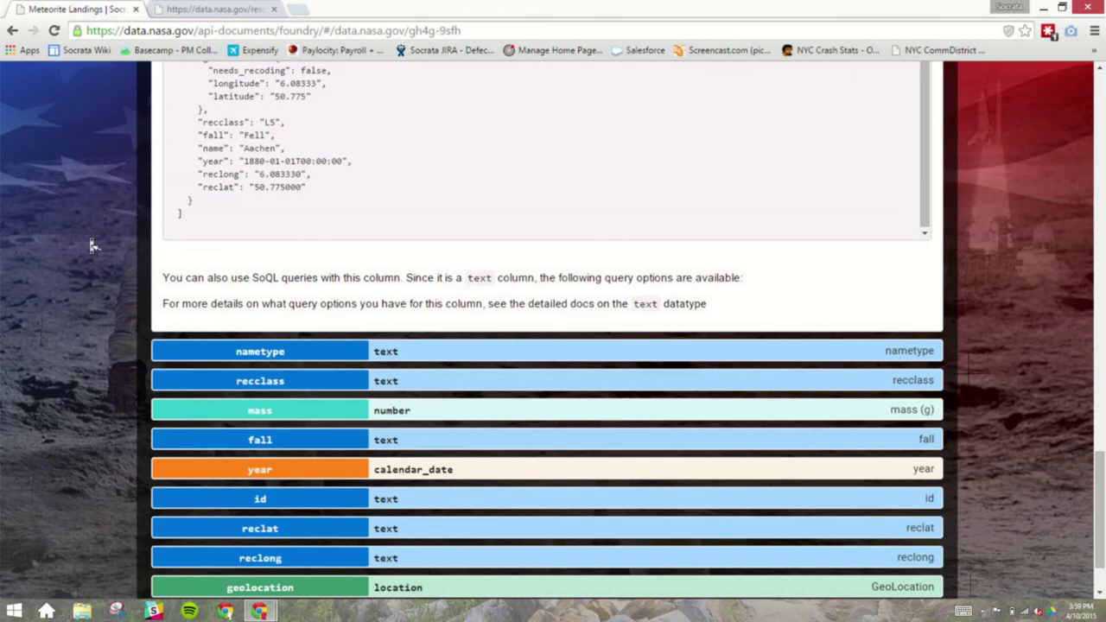
pyautogui.scroll(20, 89, 242)
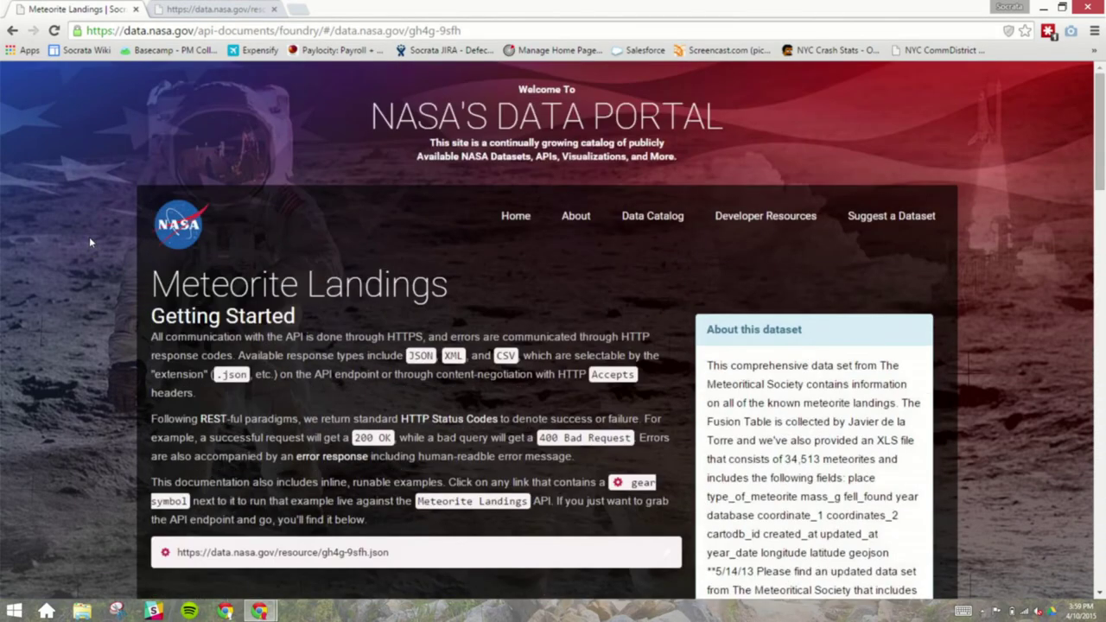